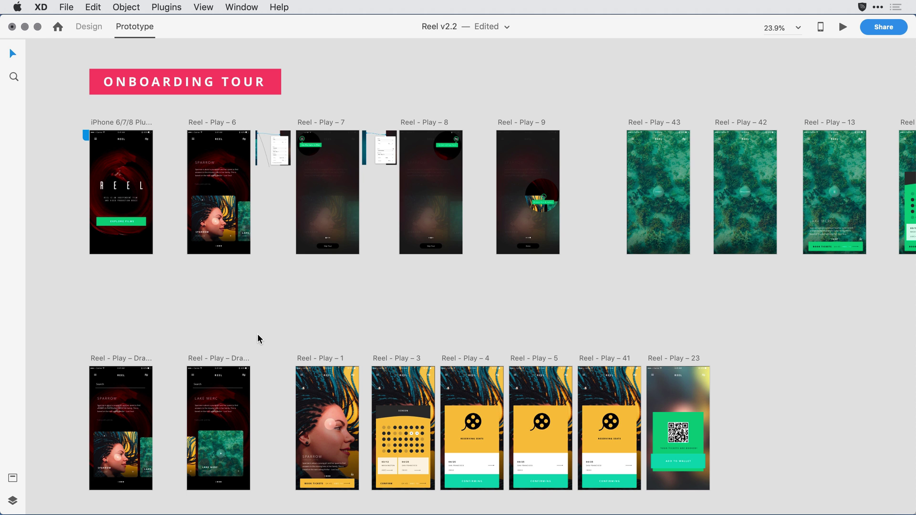
Select all onboarding tour artboards to reveal their prototype wires
key(super+a)
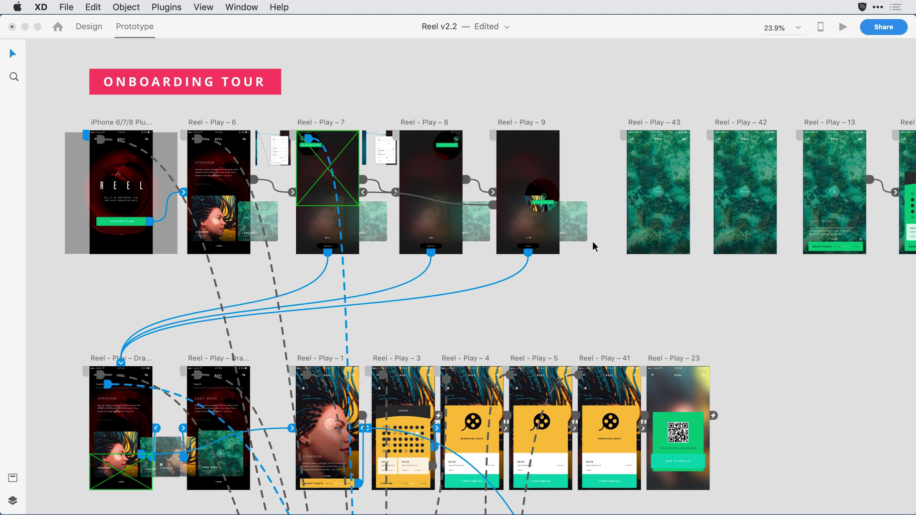
Open the Share dropdown in the top-right corner
click(867, 30)
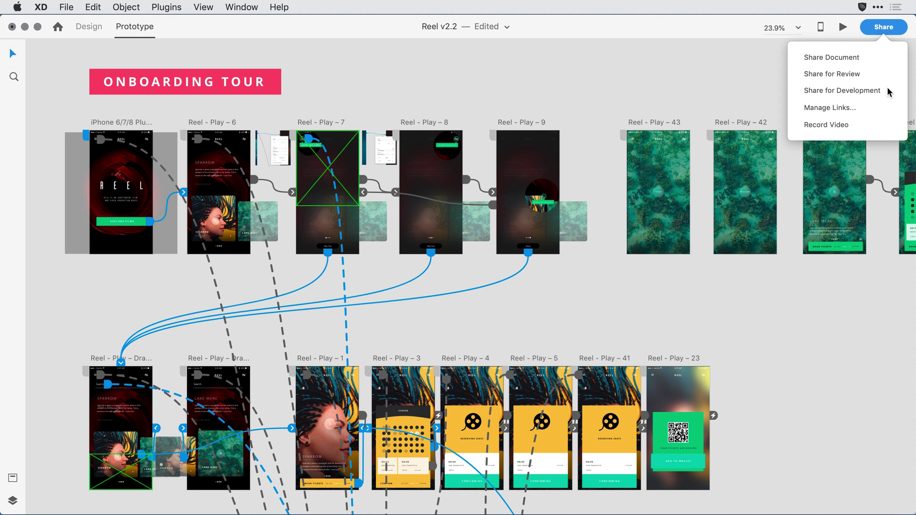
Choose Share Document and save Reel v2.2 to Cloud Documents under its current name
click(856, 62)
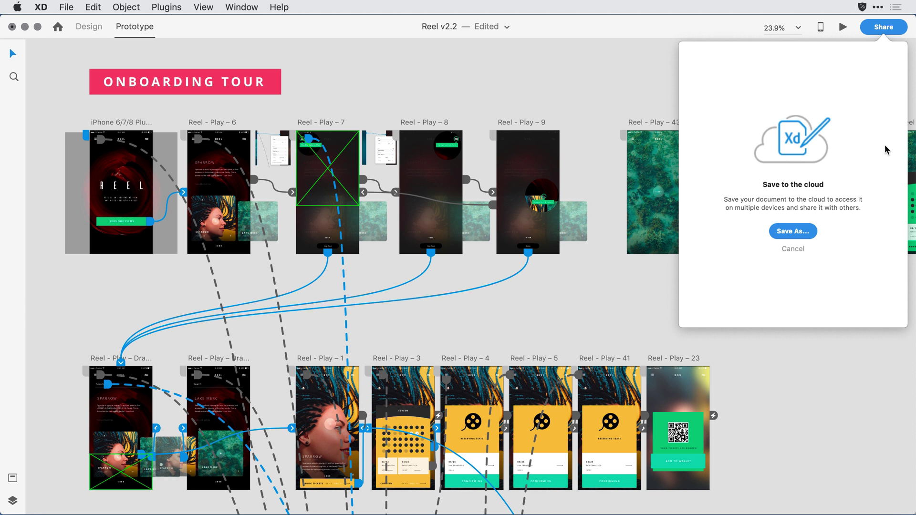
click(801, 231)
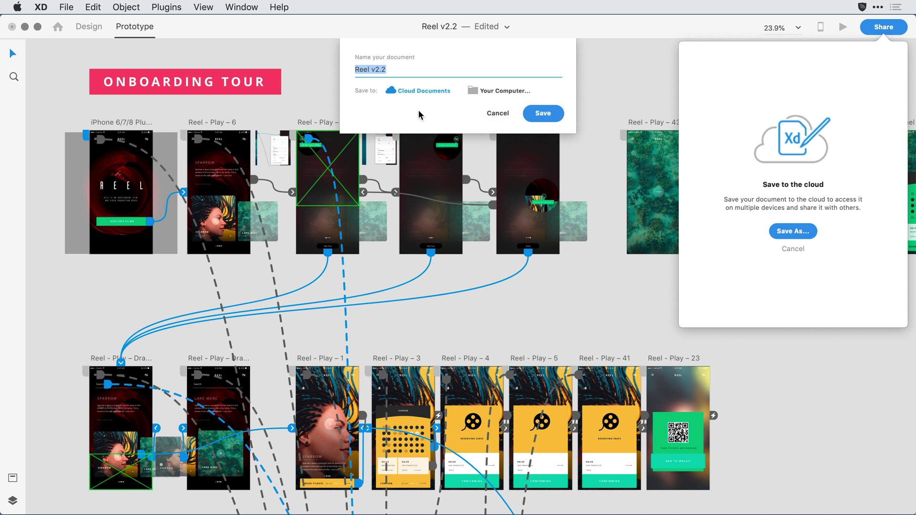
click(557, 113)
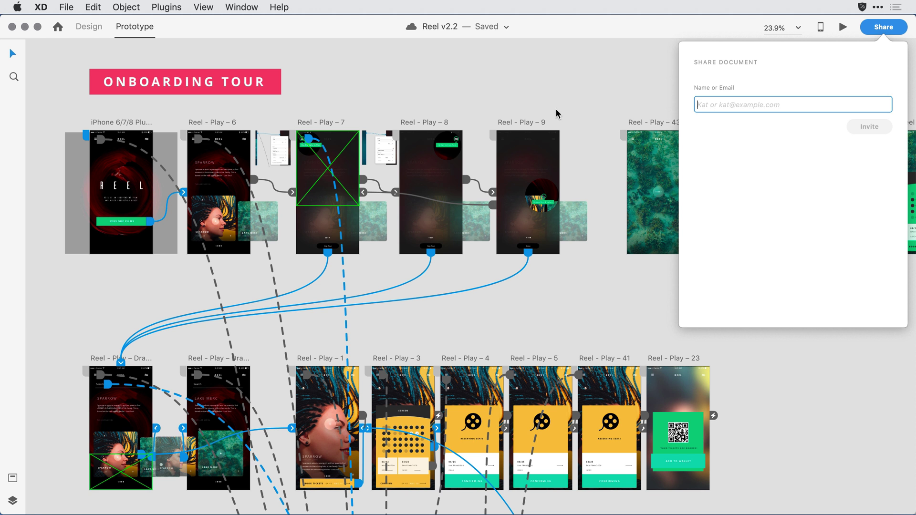
text(ike)
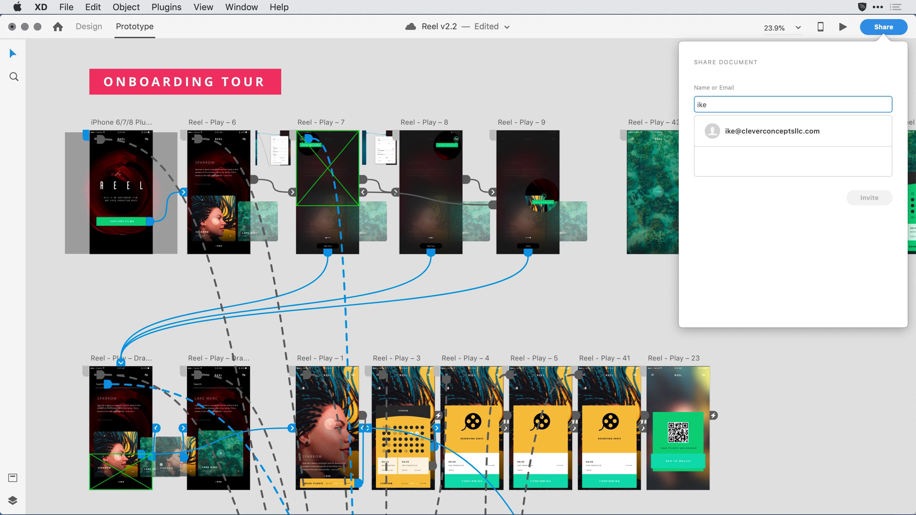
Invite the suggested colleague with a note that onboarding screens are done
click(753, 129)
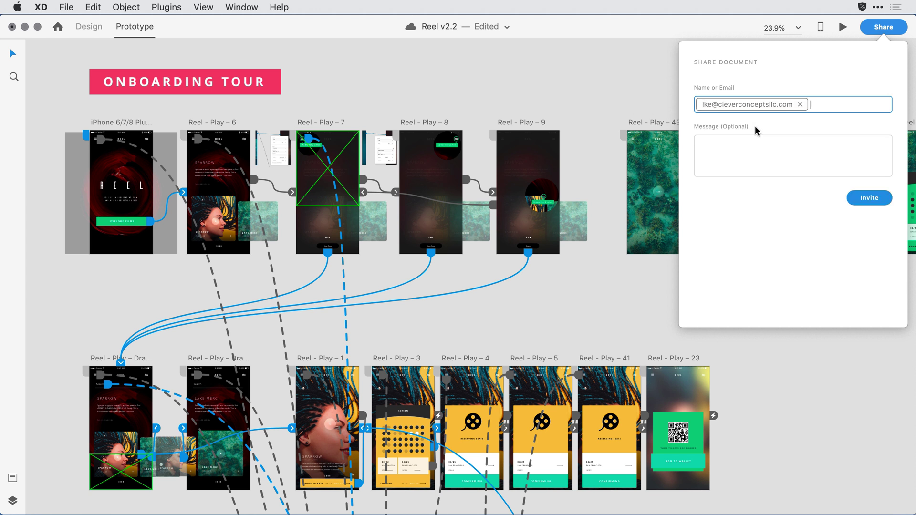
click(745, 147)
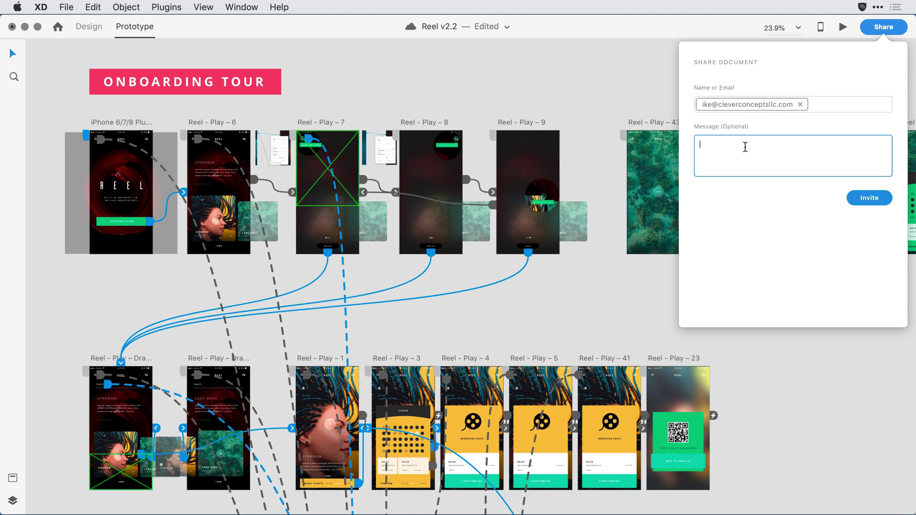
text(Onboarding s)
text(creens are done -- Let me know )
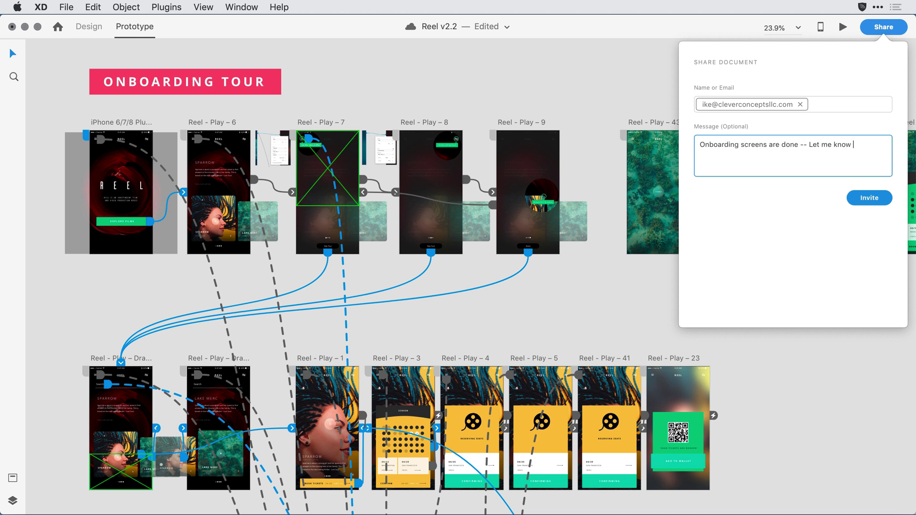
text(what you find out!)
click(866, 198)
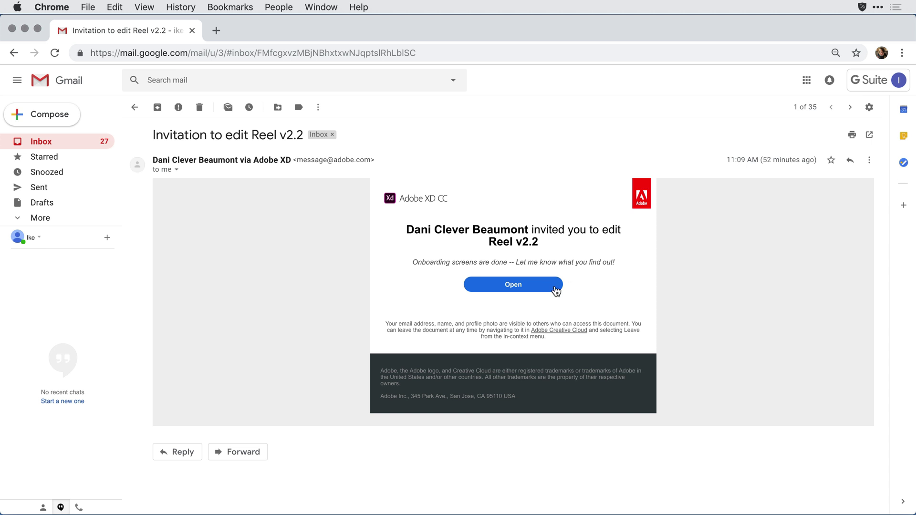
Open the shared document from the email and allow Chrome to launch Adobe XD CC
click(548, 286)
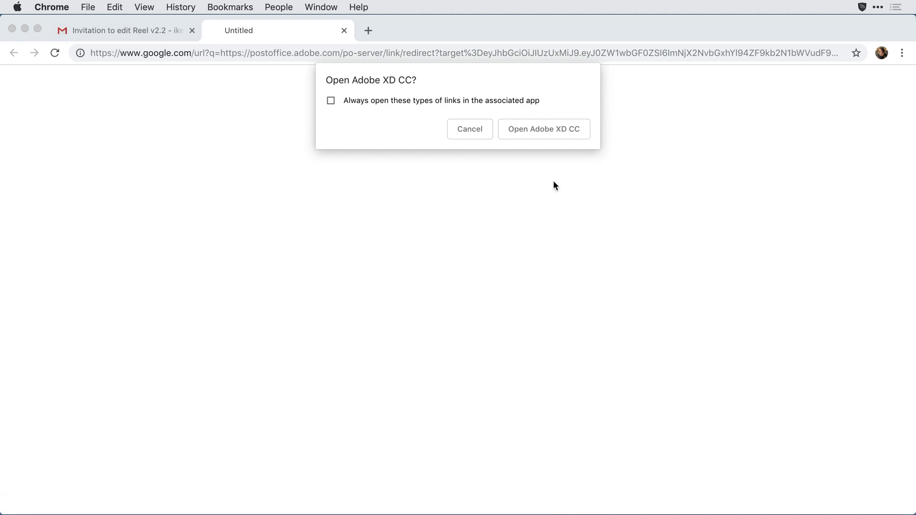
click(543, 135)
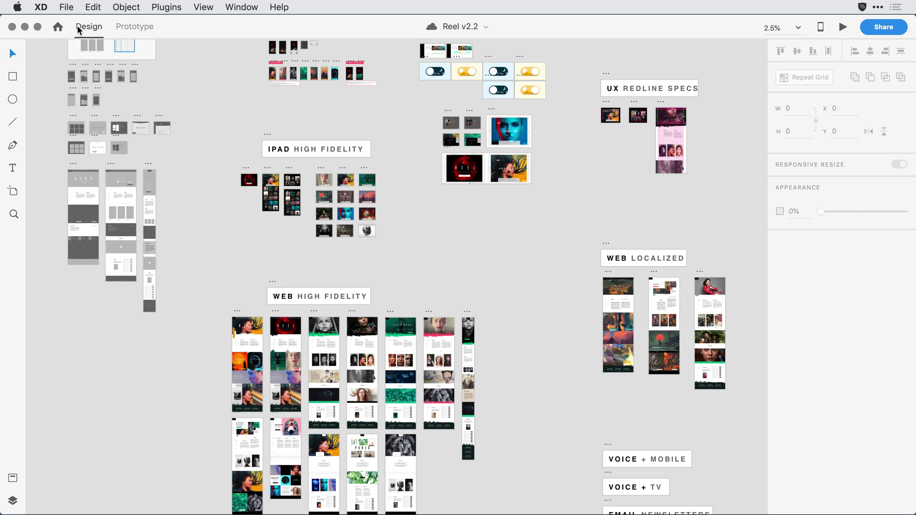
Switch to the XD Home screen listing recent cloud documents
click(58, 27)
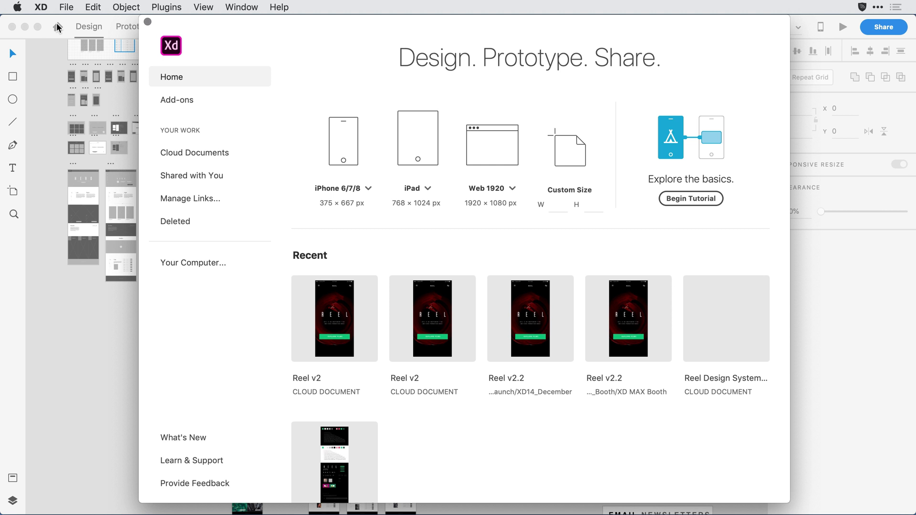
Open the Shared with You list to find Reel v2.2
click(210, 175)
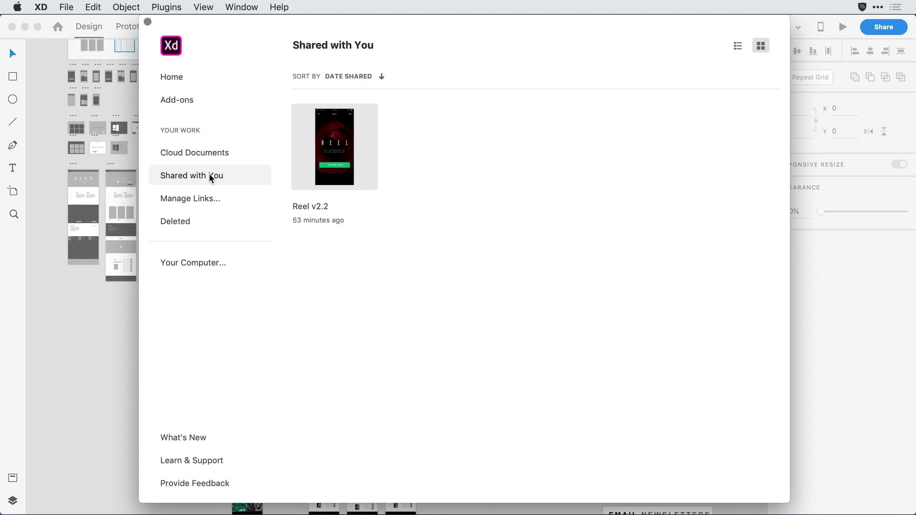